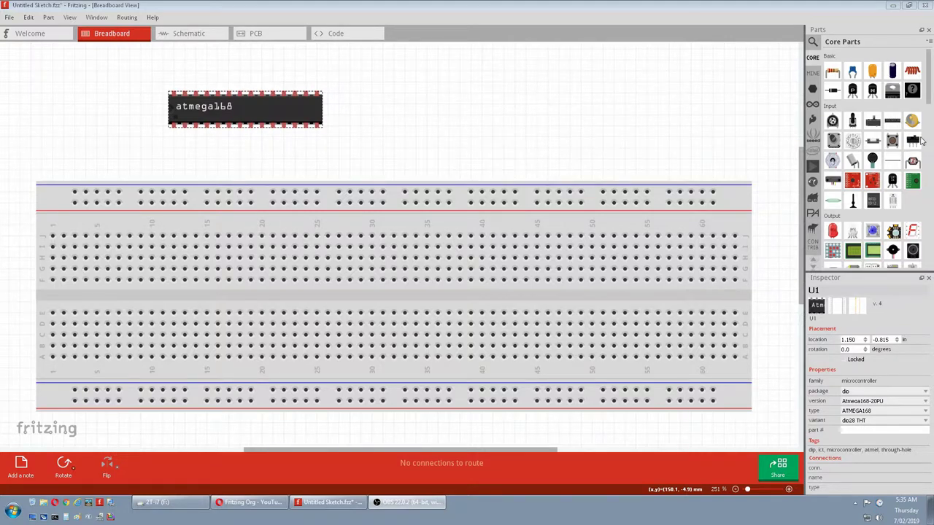
# Place a PNP transistor above the breadboard and set its part number to BC1234
pyautogui.click(852, 90)
pyautogui.moveTo(853, 89); pyautogui.dragTo(578, 113)
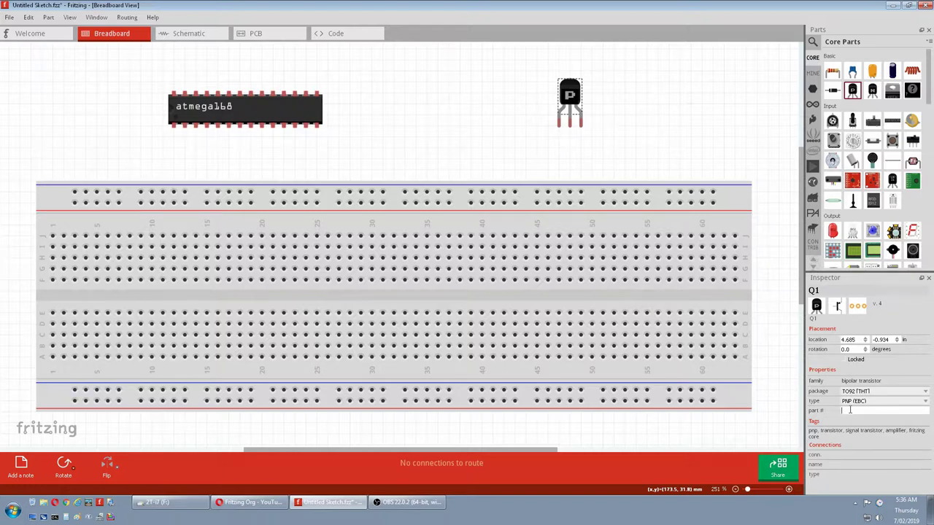
pyautogui.write('BC554')
pyautogui.press('Return')
# Show the transistor's Q1 BC1234 part label, then move to schematic view
pyautogui.rightClick(578, 89)
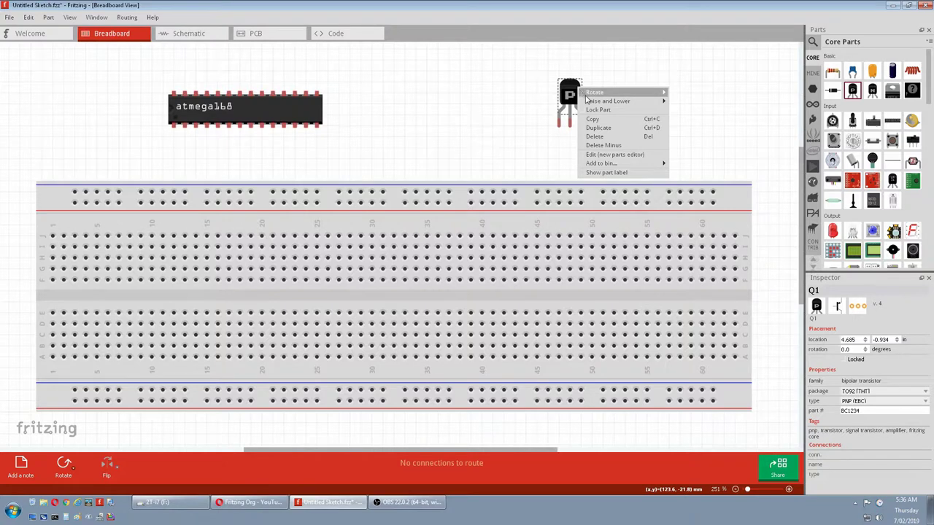
pyautogui.click(614, 172)
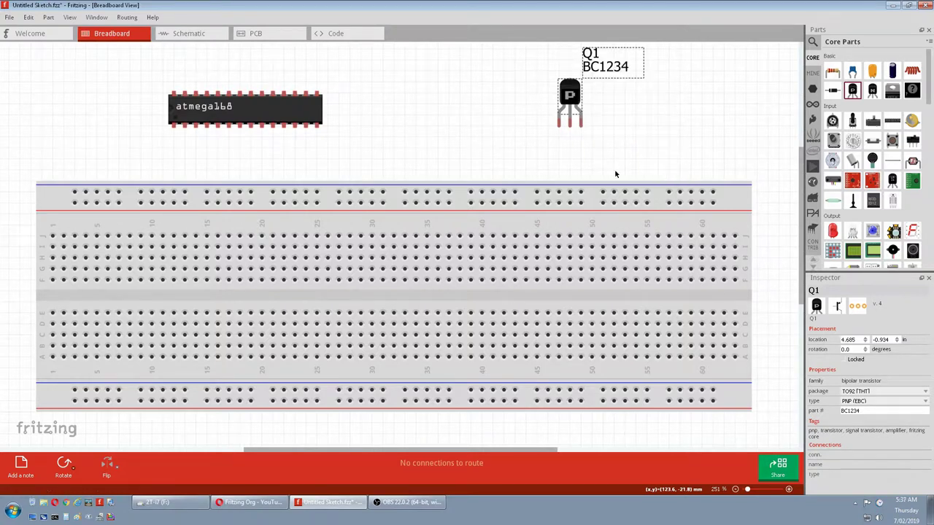
pyautogui.click(206, 35)
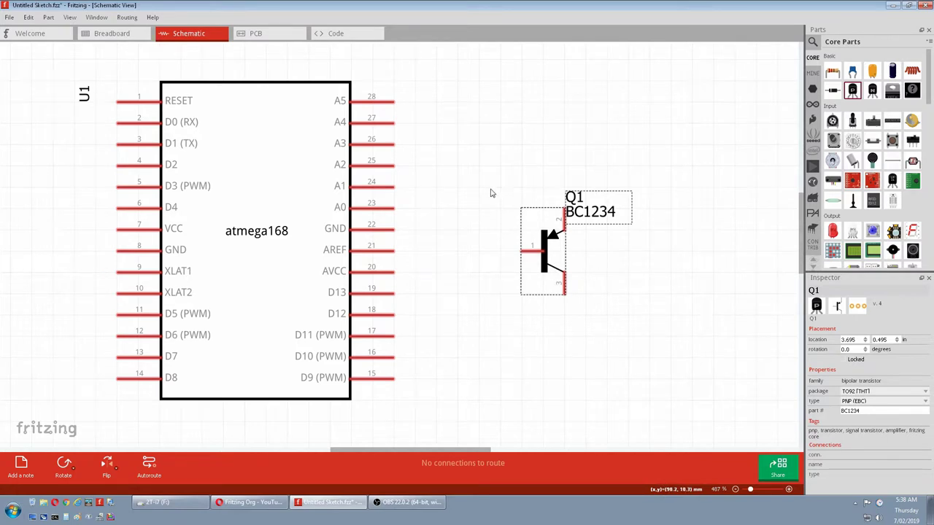
# In PCB view, make the Q1 label display the part number
pyautogui.click(280, 32)
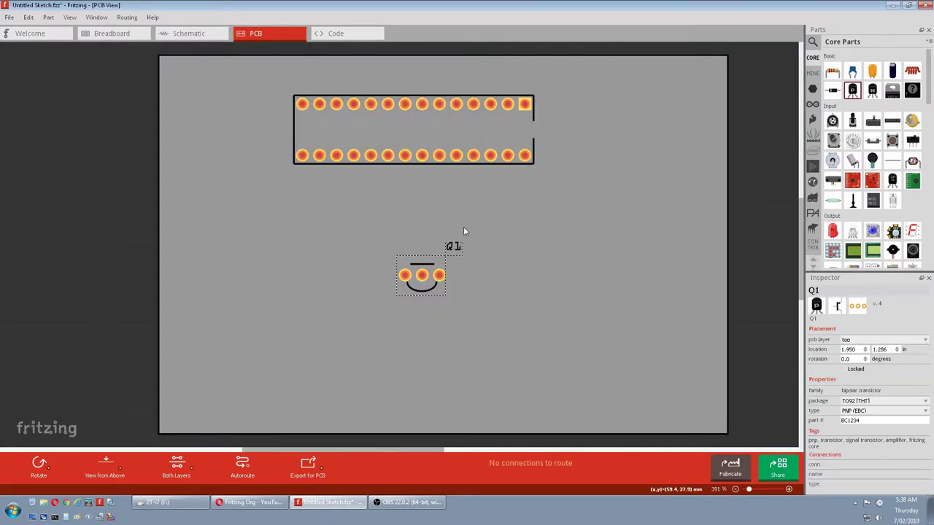
pyautogui.rightClick(453, 246)
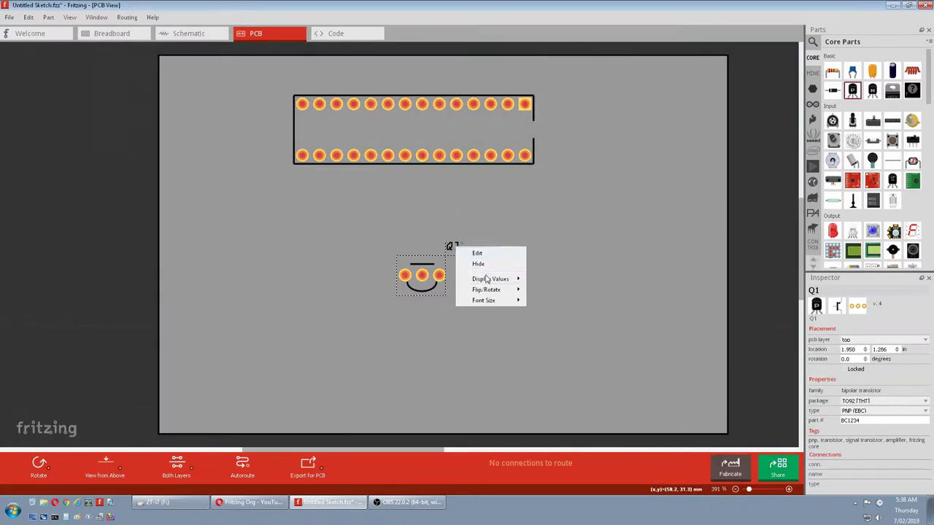
pyautogui.moveTo(489, 280)
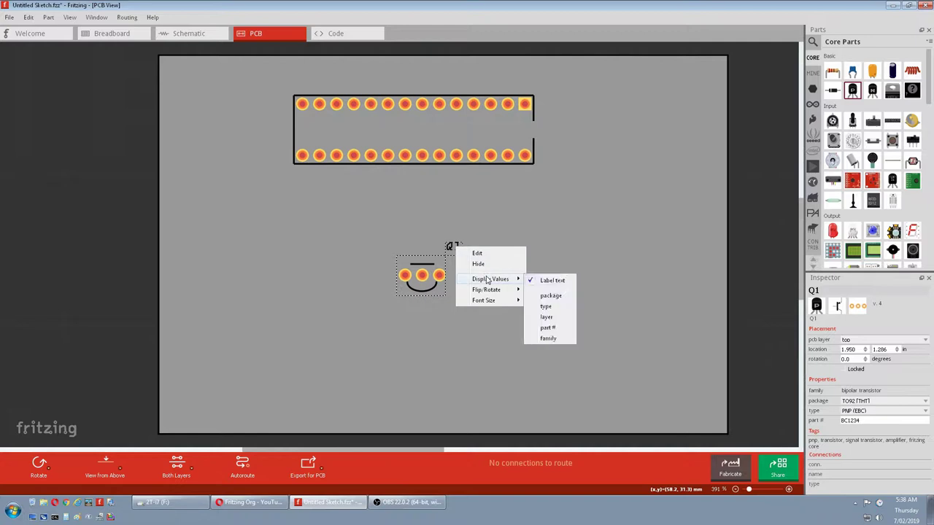
pyautogui.click(548, 329)
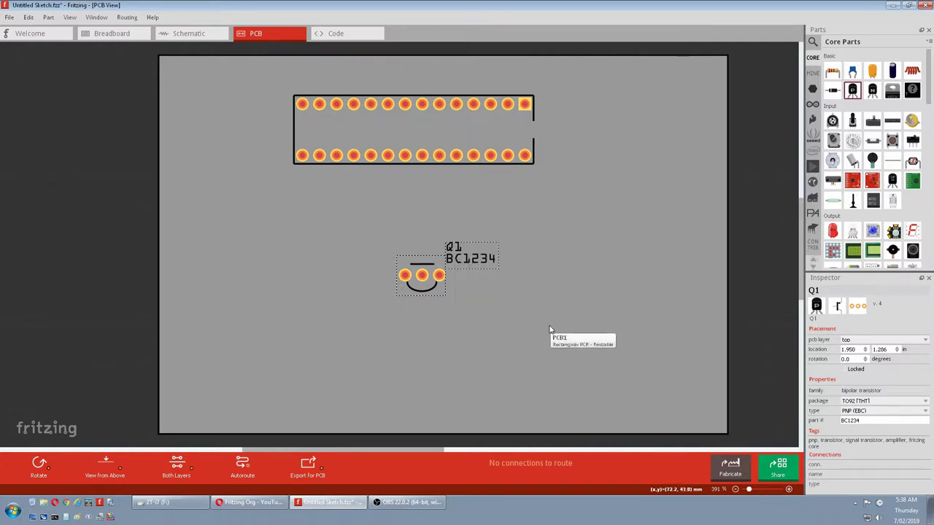
# Delete transistor Q1 and return to the breadboard view
pyautogui.rightClick(426, 285)
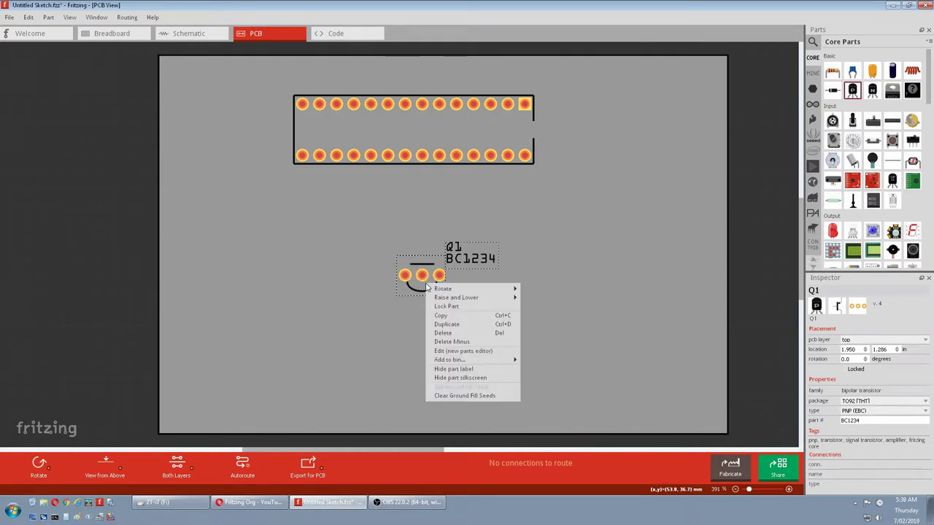
pyautogui.click(442, 334)
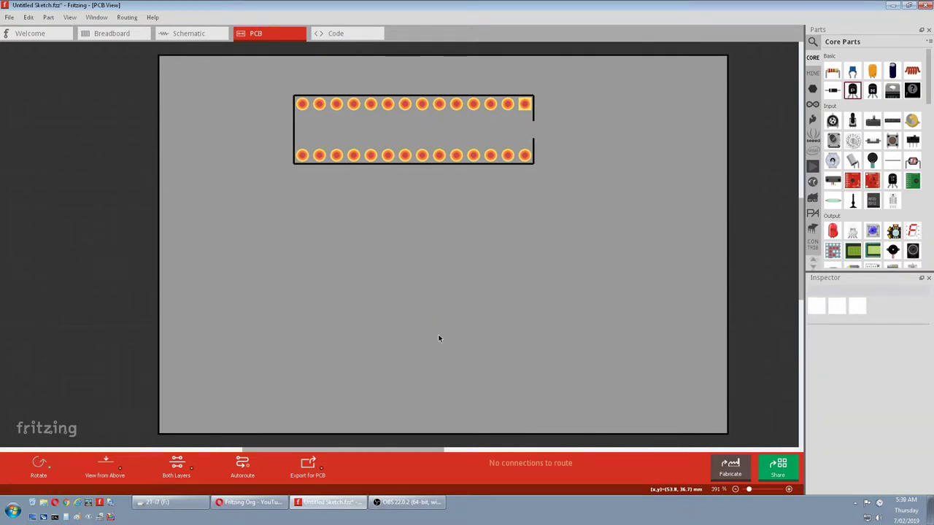
pyautogui.click(123, 33)
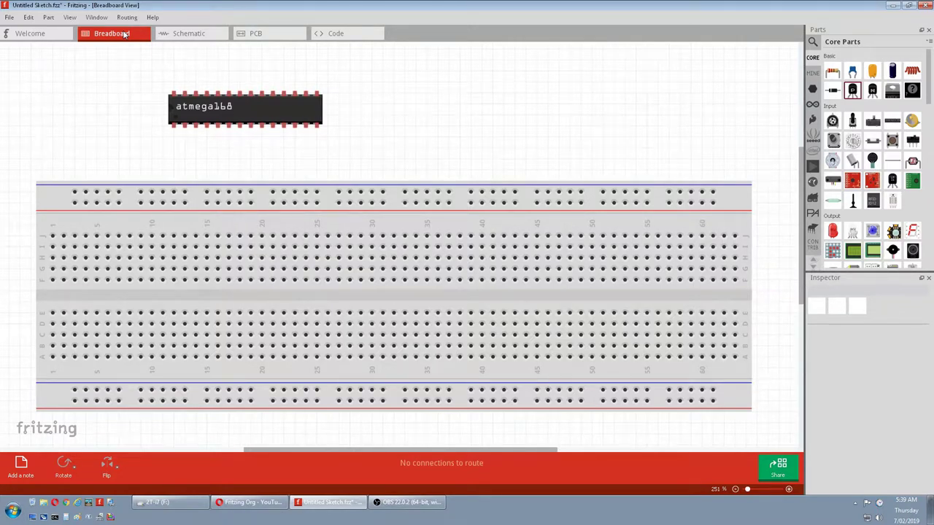
# Place a generic IC from the Core Parts ICs section right of the atmega168
pyautogui.scroll(-3, 839, 158)
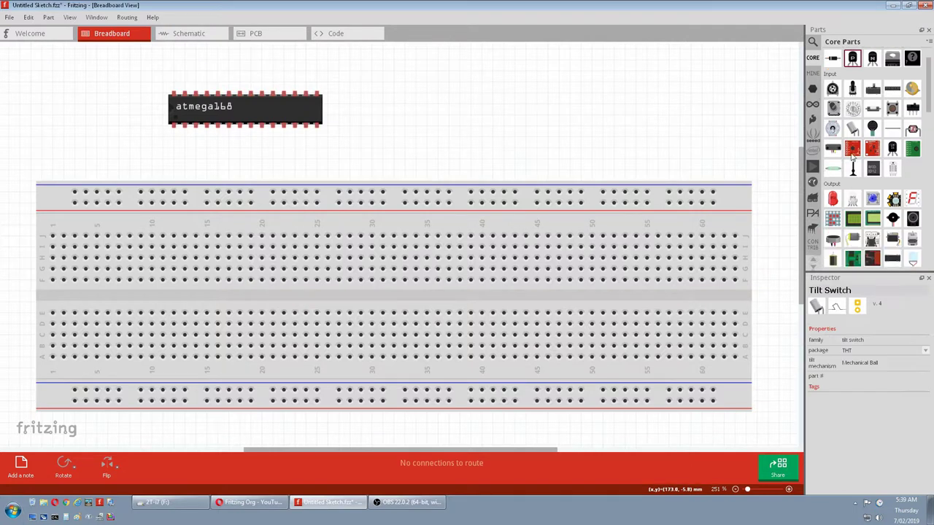
pyautogui.scroll(-3, 852, 155)
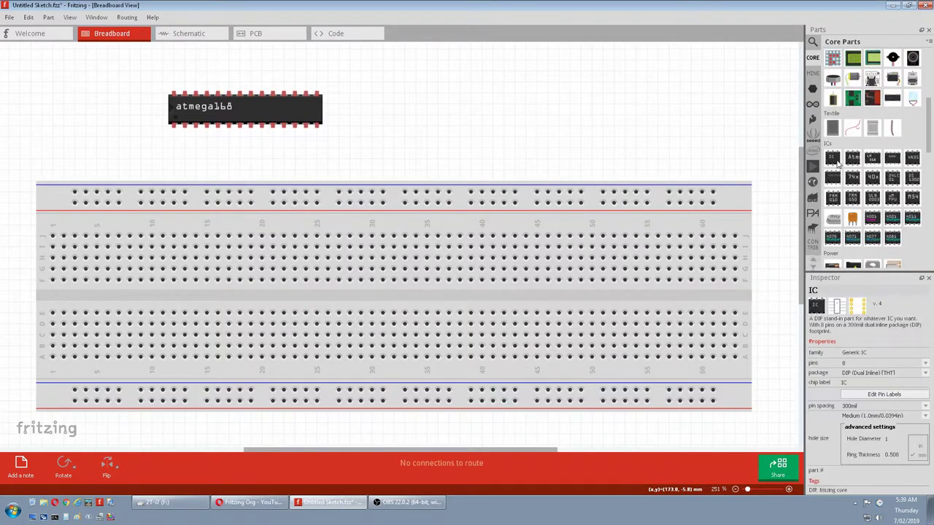
pyautogui.moveTo(833, 157); pyautogui.dragTo(453, 119)
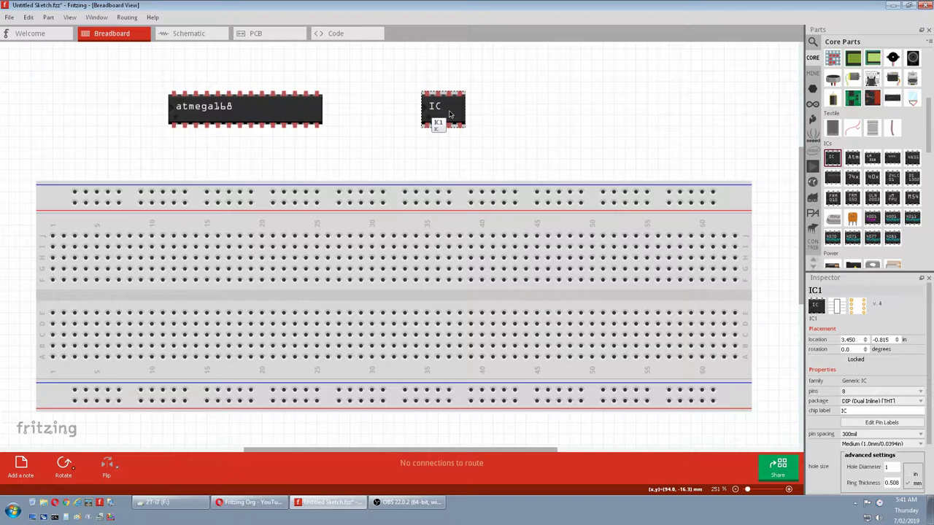
# Give the new IC 28 pins and change its chip label to atmega168
pyautogui.click(917, 392)
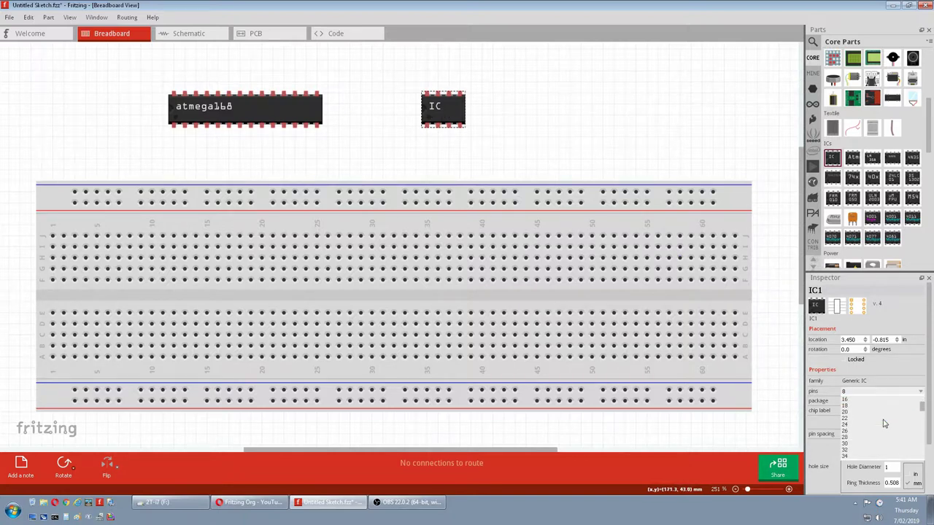
pyautogui.click(861, 437)
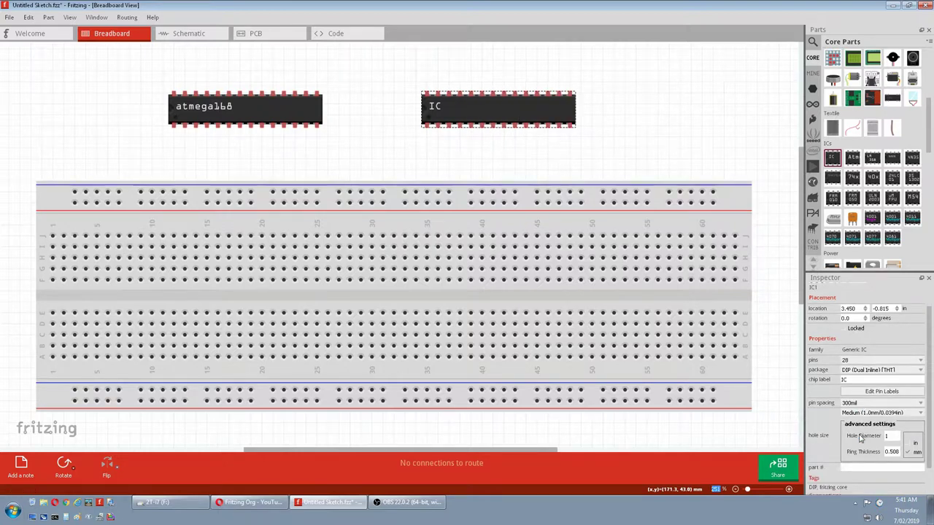
pyautogui.click(853, 380)
pyautogui.moveTo(854, 380); pyautogui.dragTo(825, 382)
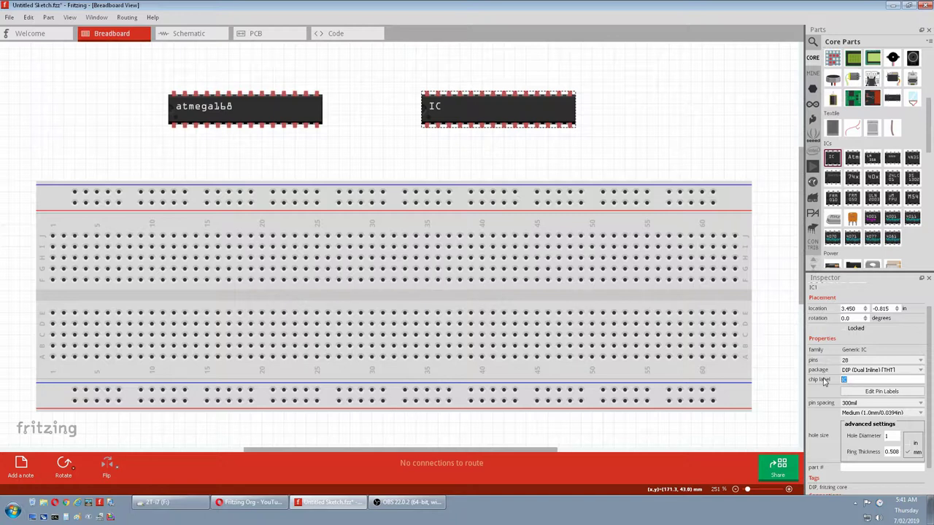
pyautogui.write('atmega168')
pyautogui.press('Return')
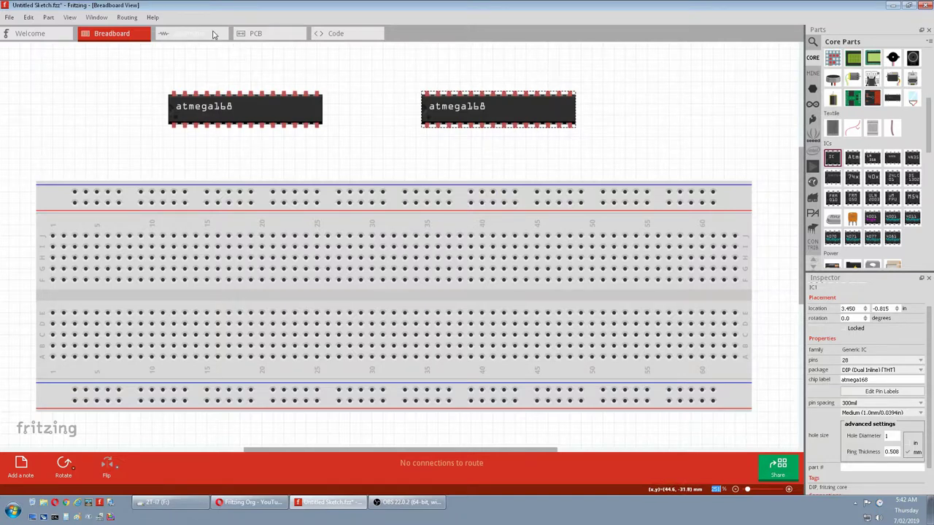
# In schematic view, rename IC1's pin 1 label from pin1 to RESET and save
pyautogui.click(188, 36)
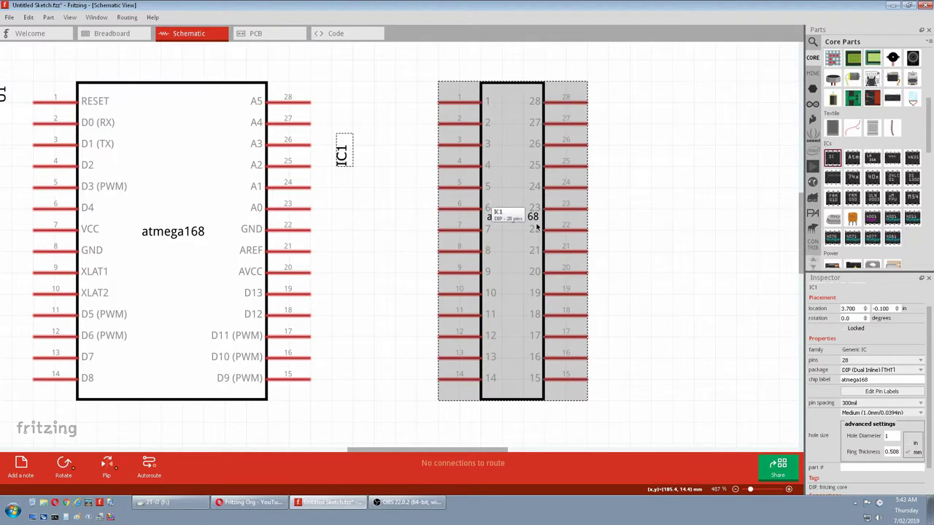
pyautogui.click(868, 392)
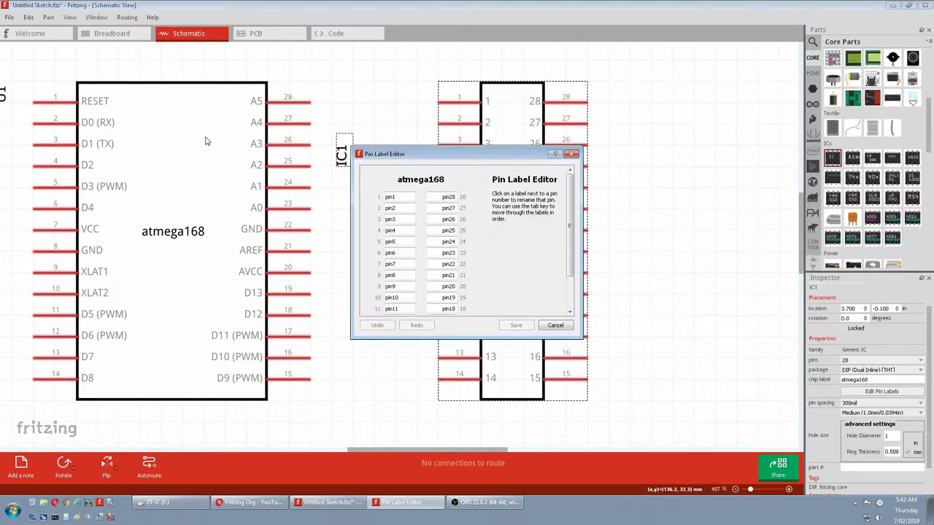
pyautogui.click(394, 198)
pyautogui.doubleClick(394, 197)
pyautogui.write('RESET')
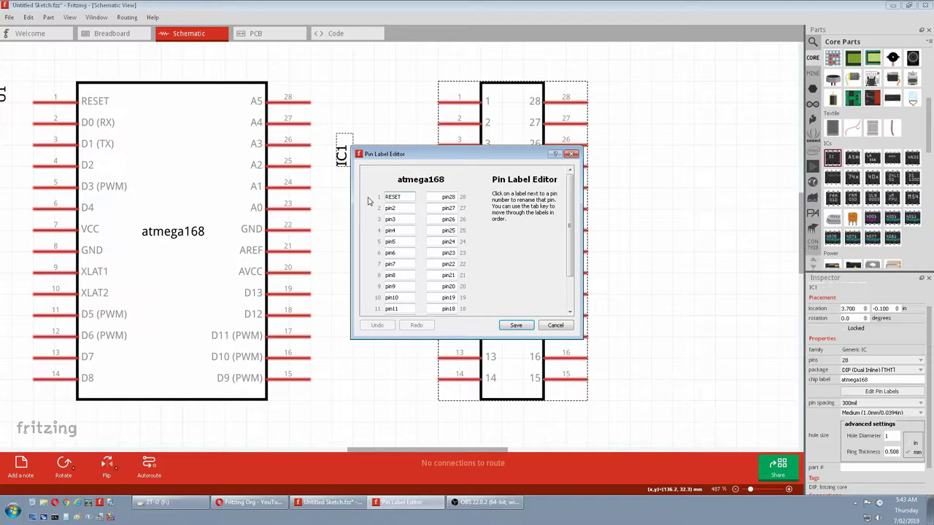
pyautogui.click(507, 328)
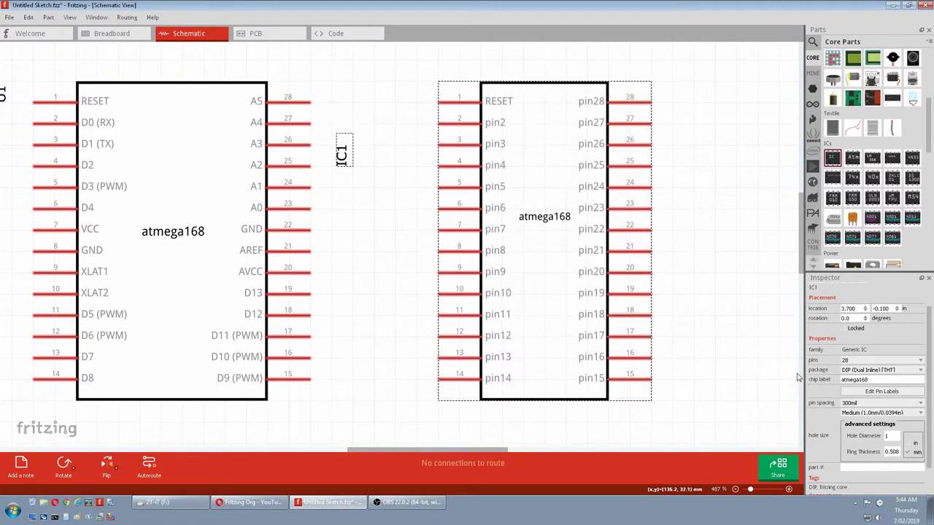
# Label pins 2–14 as D0 (RX), D1 (TX), D2, D3 (PWM), D4, VCC, GND, XLAT1, XLAT2, D5 (PWM), D6 (PWM), D7, D8
pyautogui.click(856, 394)
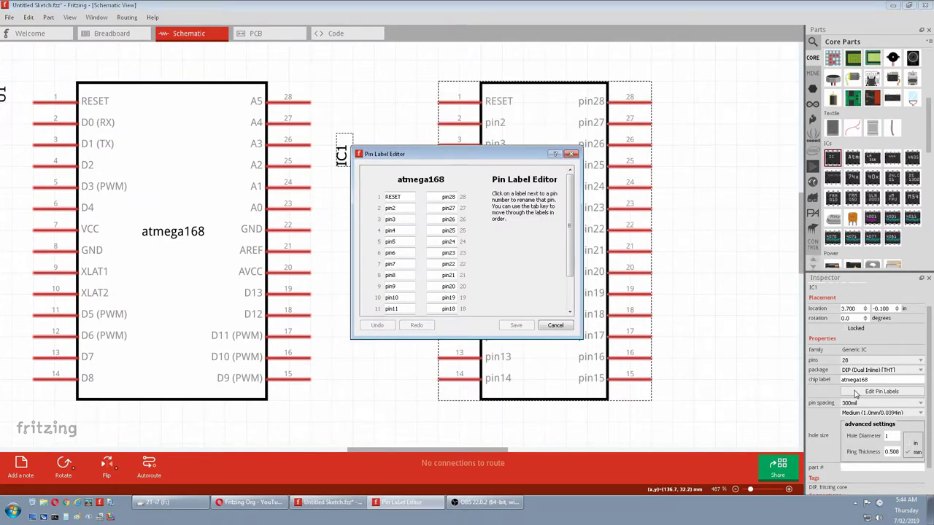
pyautogui.doubleClick(398, 208)
pyautogui.write('D0 (RX)')
pyautogui.press('Tab')
pyautogui.write('D1 (TX)')
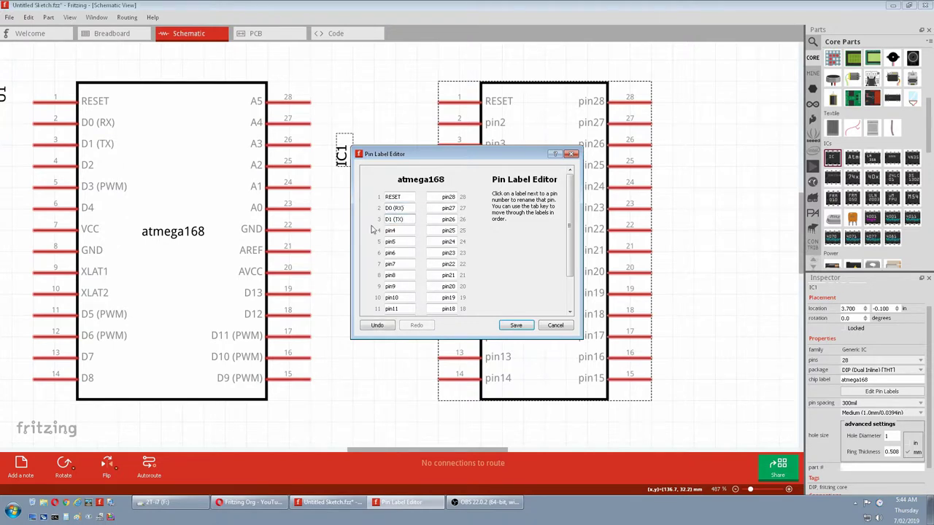
pyautogui.press('Tab')
pyautogui.write('D2')
pyautogui.press('Tab')
pyautogui.write('D3 (PWM)')
pyautogui.press('Tab')
pyautogui.write('D4')
pyautogui.press('Tab')
pyautogui.write('VCC')
pyautogui.press('Tab')
pyautogui.write('GND\tXLAT1')
pyautogui.press('Tab')
pyautogui.write('XLAT2')
pyautogui.press('Tab')
pyautogui.write('D5 (PWM')
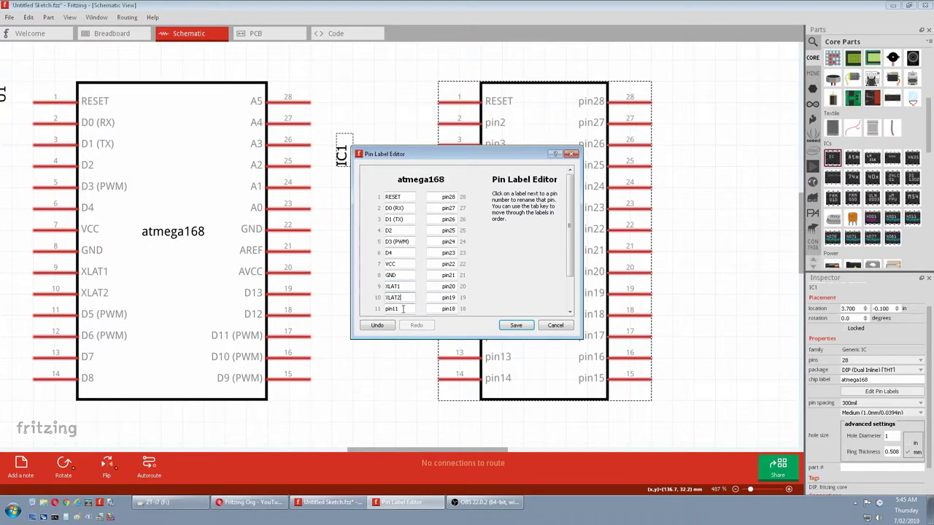
pyautogui.write(')')
pyautogui.press('Tab')
pyautogui.write('D6 (PWM)')
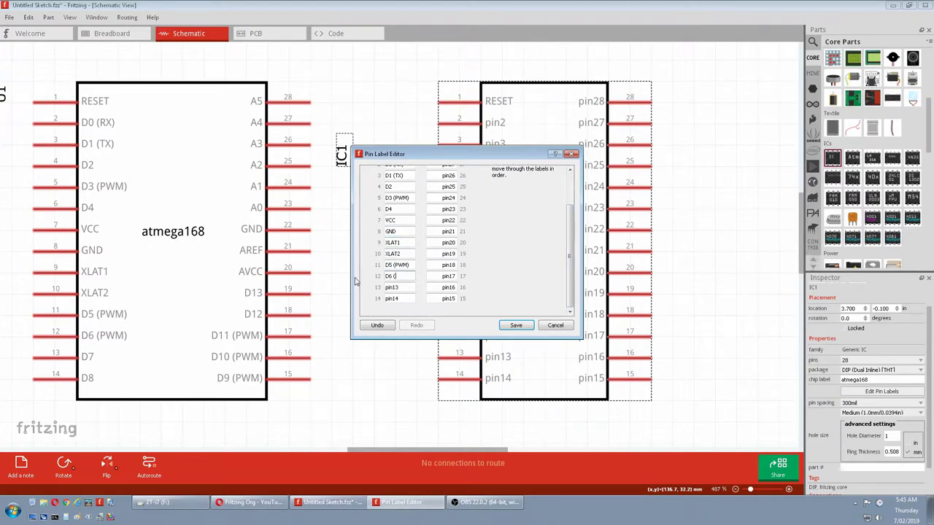
pyautogui.press('Tab')
pyautogui.write('D7')
pyautogui.press('Tab')
pyautogui.write('D8')
# Label pins 15–28 as D9–D11 (PWM), D12, D13, AVCC, AREF, GND, A0–A5, and save
pyautogui.press('Tab')
pyautogui.write('D9 (PWM)')
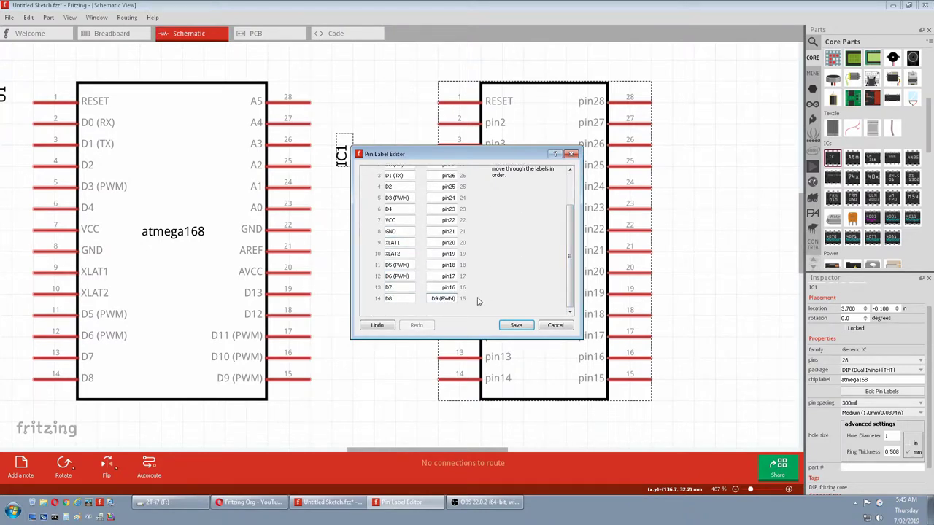
pyautogui.press('Tab')
pyautogui.write('D10 (PWM)')
pyautogui.press('Tab')
pyautogui.write('D11 (PWM)')
pyautogui.press('Tab')
pyautogui.write('D12')
pyautogui.press('Tab')
pyautogui.write('D13')
pyautogui.press('Tab')
pyautogui.write('AVCC')
pyautogui.press('Tab')
pyautogui.write('AREF')
pyautogui.press('Tab')
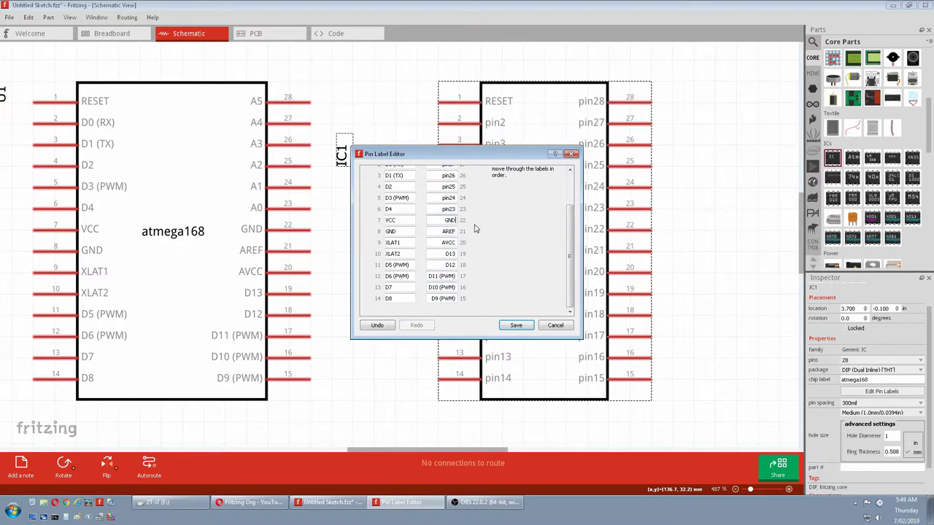
pyautogui.write('GND')
pyautogui.press('Tab')
pyautogui.write('A0\tA1\tA2\tA3')
pyautogui.press('Tab')
pyautogui.write('A4')
pyautogui.press('Tab')
pyautogui.write('A5')
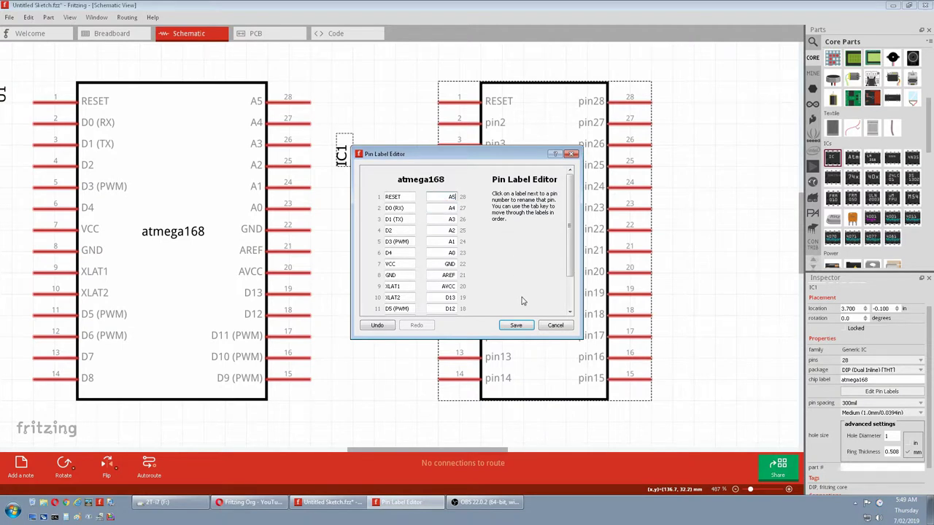
pyautogui.click(516, 325)
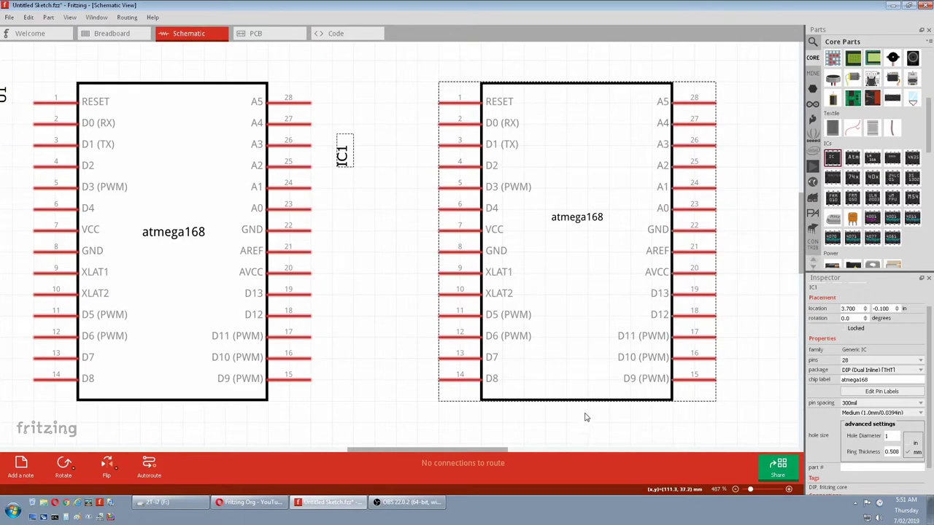
# Save the relabelled chip from the parts editor as a new part with prefix MY ATMEGA168
pyautogui.rightClick(567, 270)
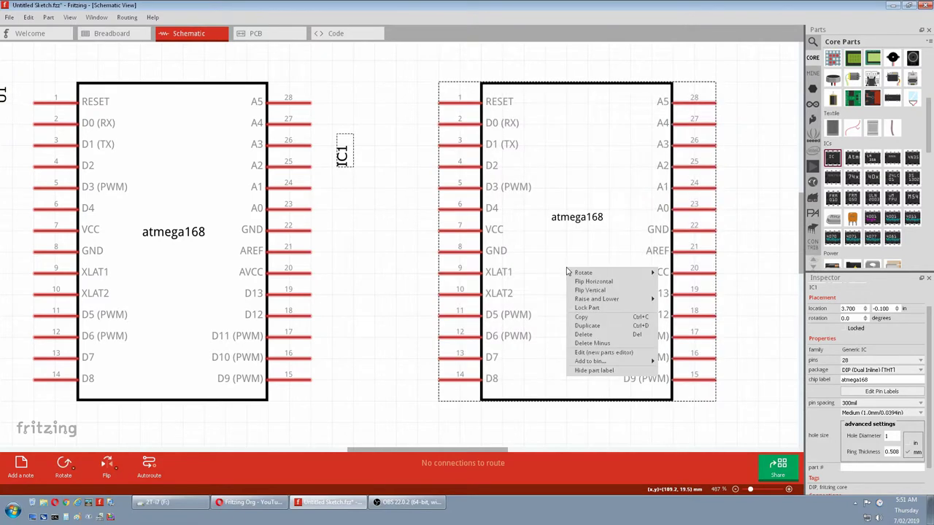
pyautogui.click(600, 353)
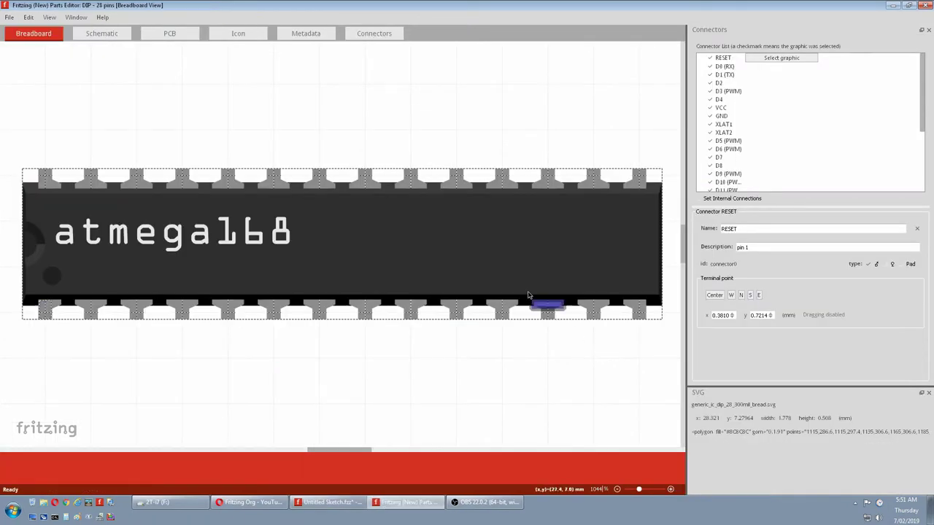
pyautogui.click(10, 19)
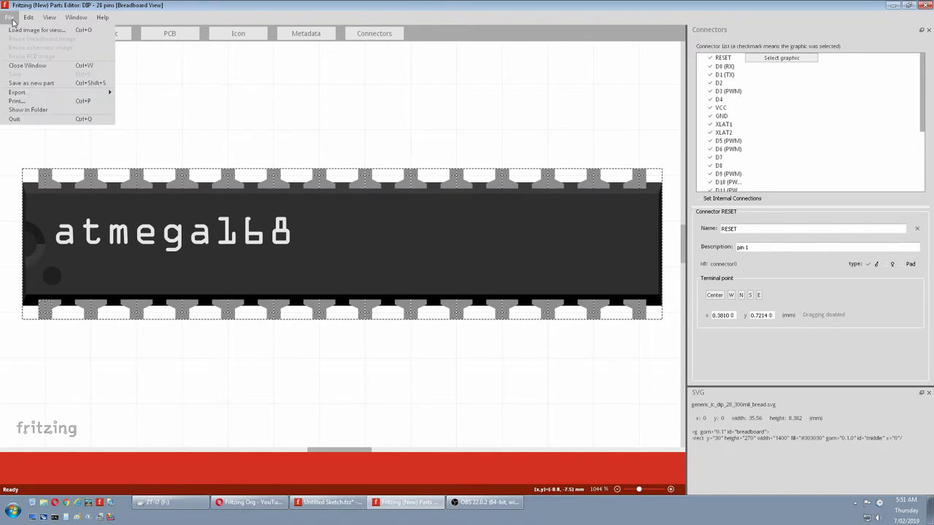
pyautogui.click(33, 86)
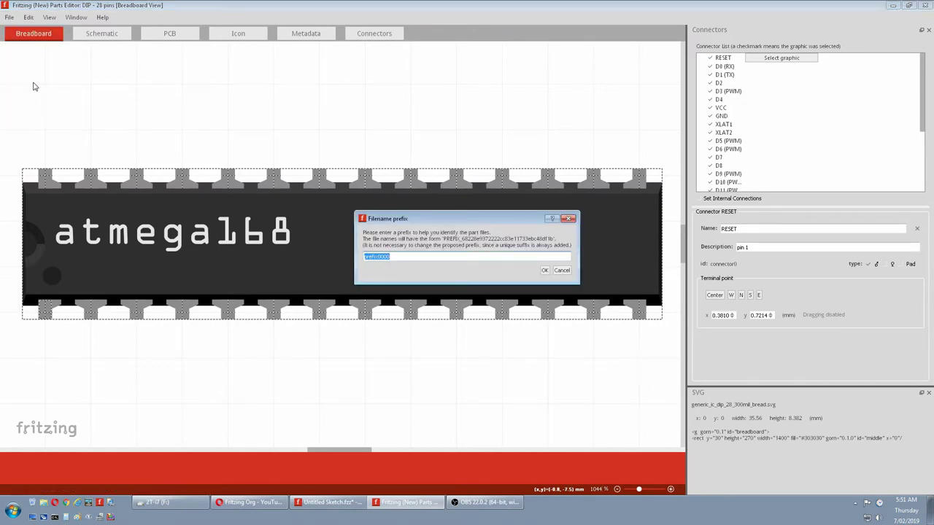
pyautogui.write('MY ATMEGA168')
pyautogui.click(545, 270)
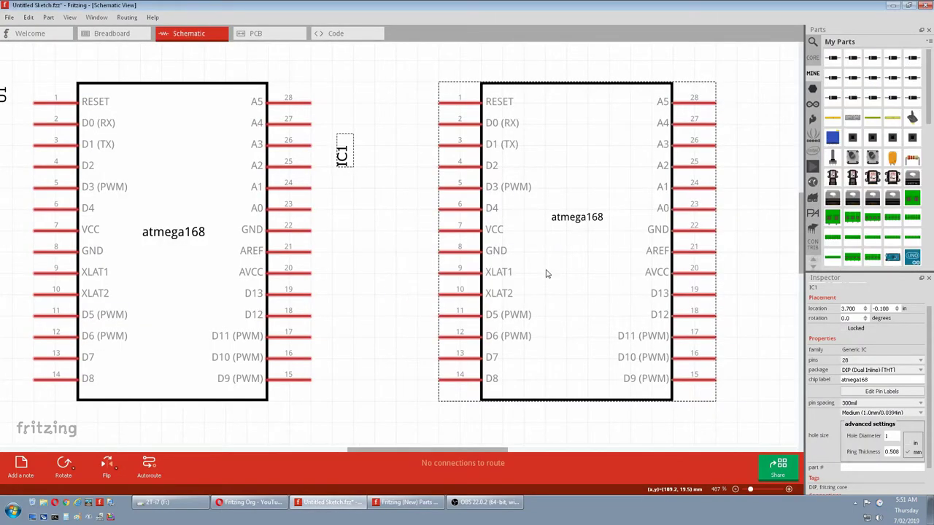
# Drag an item from the parts bin onto the canvas, then return to breadboard view
pyautogui.scroll(-5, 857, 230)
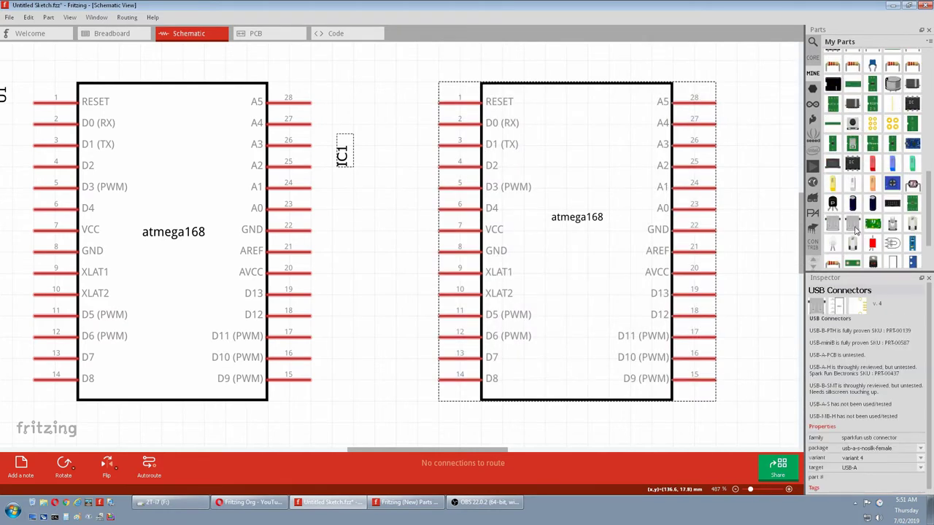
pyautogui.scroll(-3, 857, 231)
pyautogui.moveTo(873, 260); pyautogui.dragTo(342, 137)
pyautogui.hotkey('ctrl', '1')
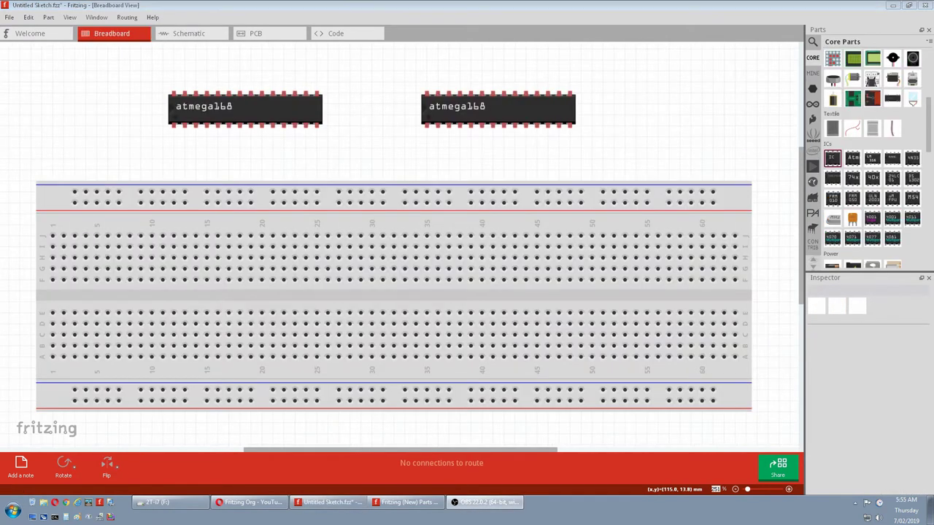
# Place a generic IC right of the second atmega168 and set its package to TQFP
pyautogui.click(831, 160)
pyautogui.moveTo(832, 162); pyautogui.dragTo(626, 124)
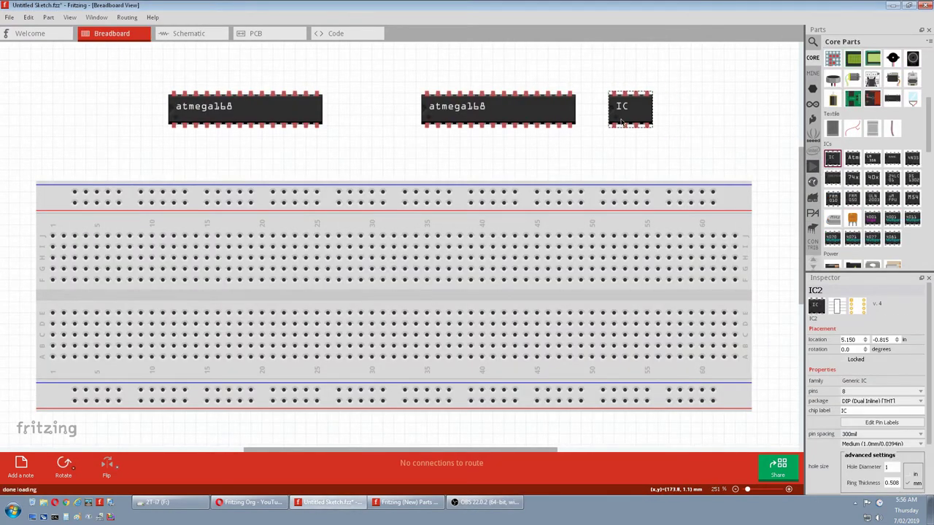
pyautogui.click(919, 401)
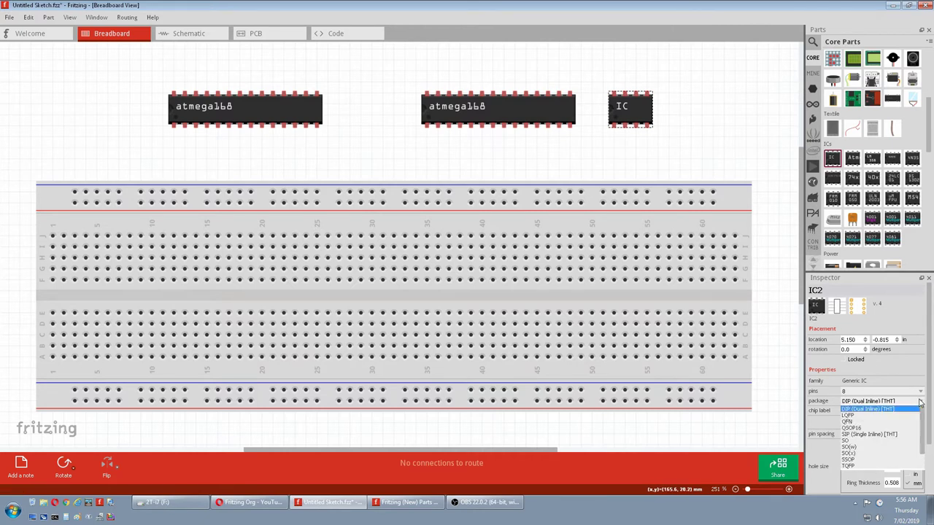
pyautogui.click(859, 466)
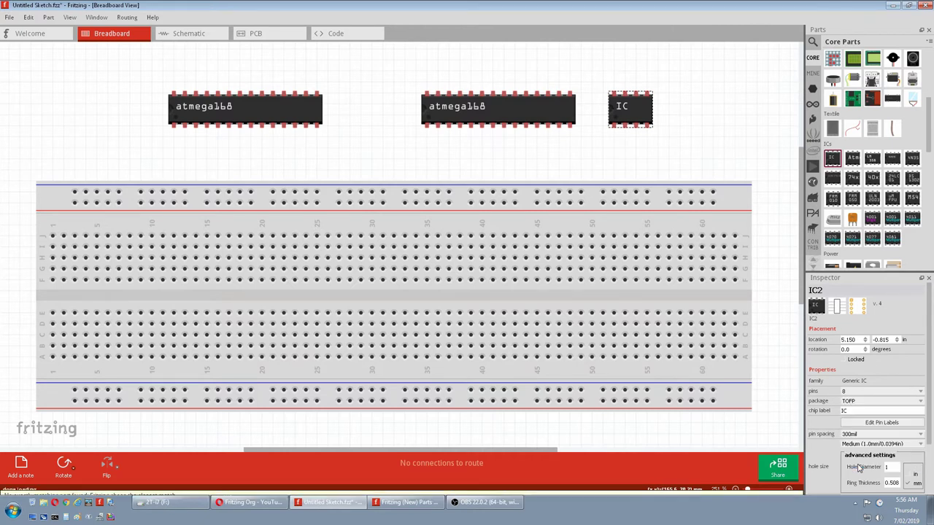
# Rename the IC's pin 27 to VCC and set its chip label to 1234
pyautogui.click(876, 403)
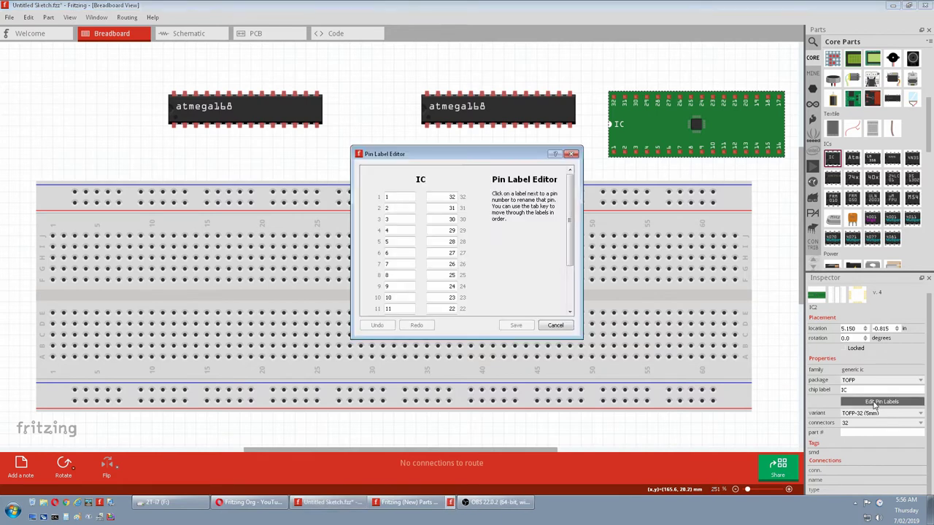
pyautogui.doubleClick(442, 255)
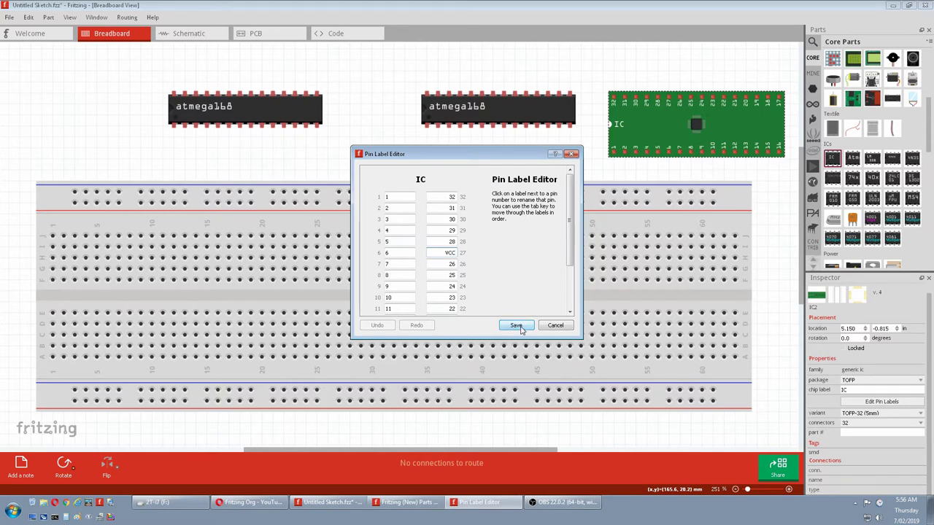
pyautogui.click(517, 326)
pyautogui.doubleClick(845, 390)
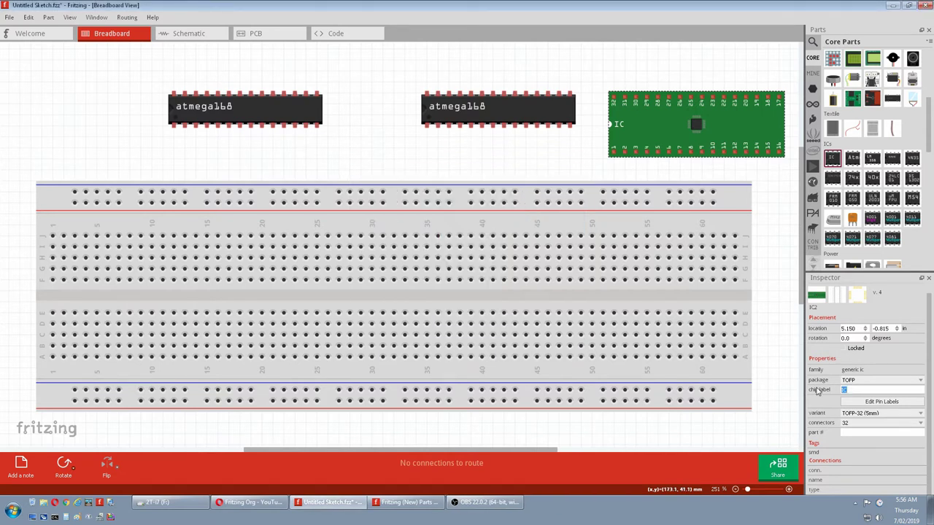
pyautogui.write('1234')
pyautogui.press('Return')
# Switch to schematic view showing both atmega168 symbols and the TQFP chip labelled 1234
pyautogui.click(196, 36)
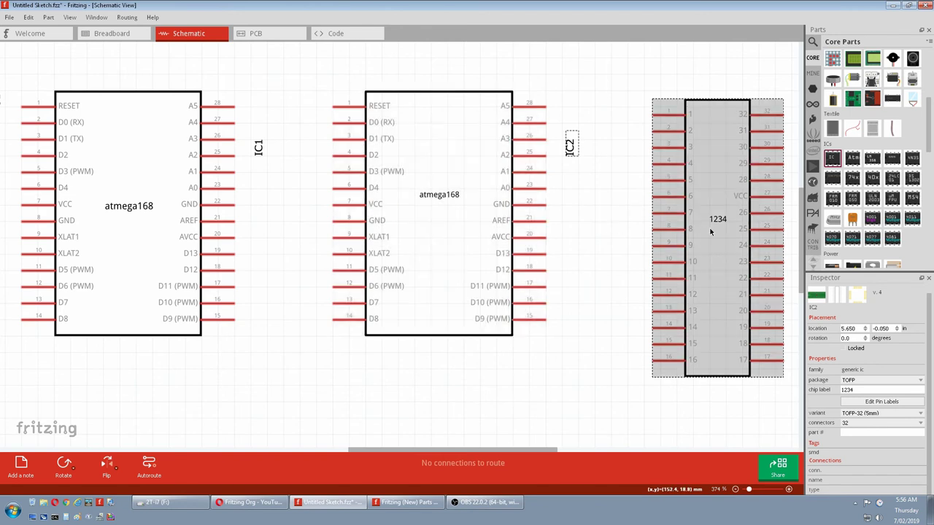